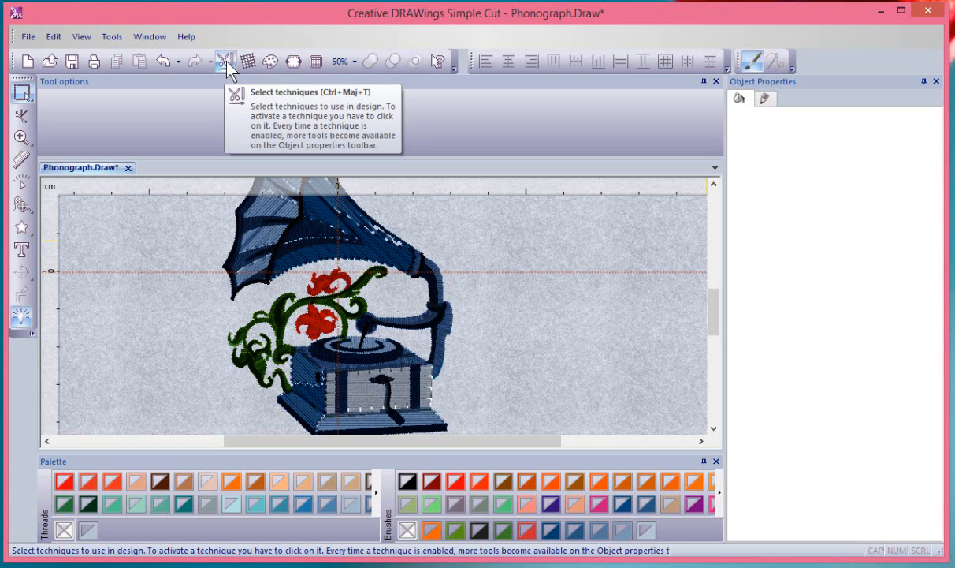
Enable the Cut, Stencil and Crystals techniques in the Techniques dialog and confirm
click(227, 63)
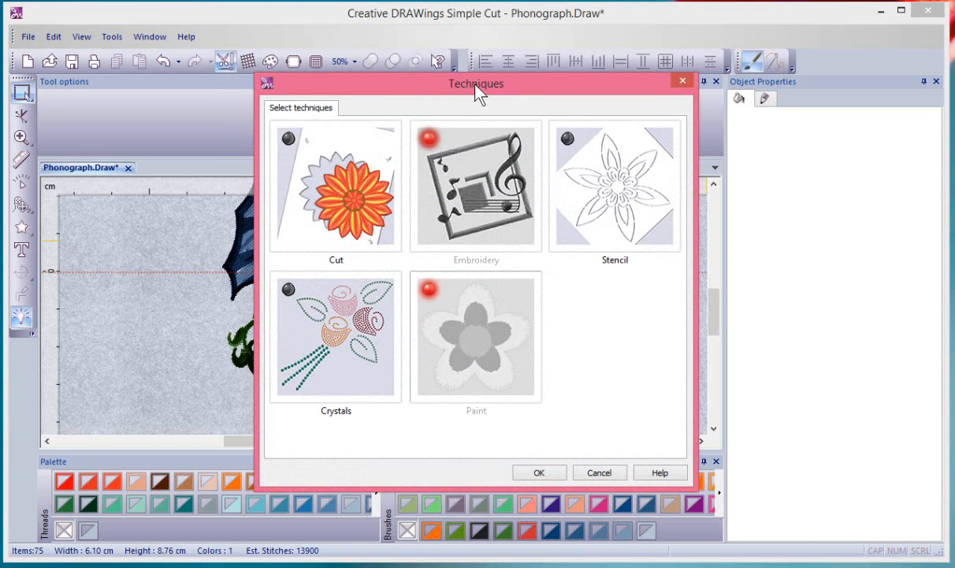
drag(476, 93, 470, 68)
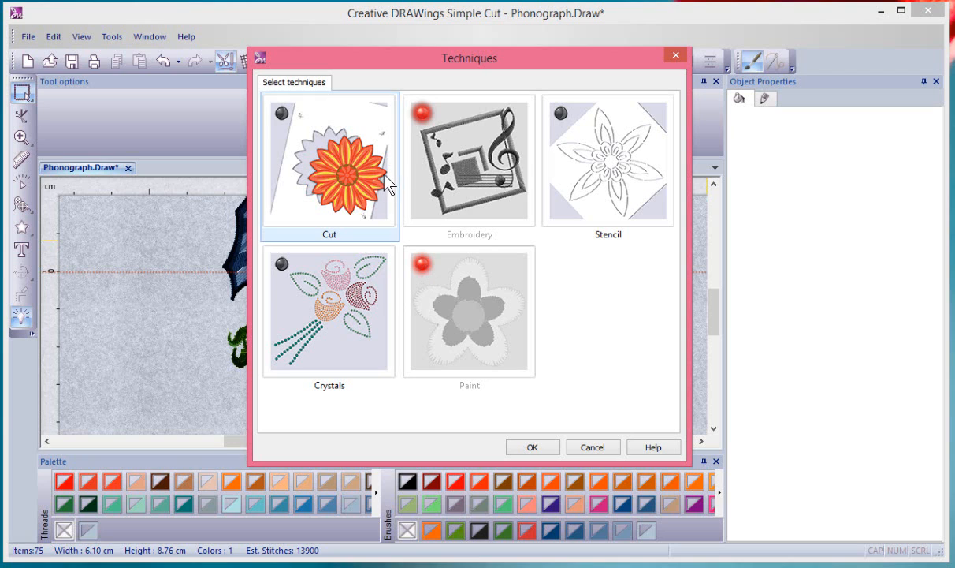
click(319, 160)
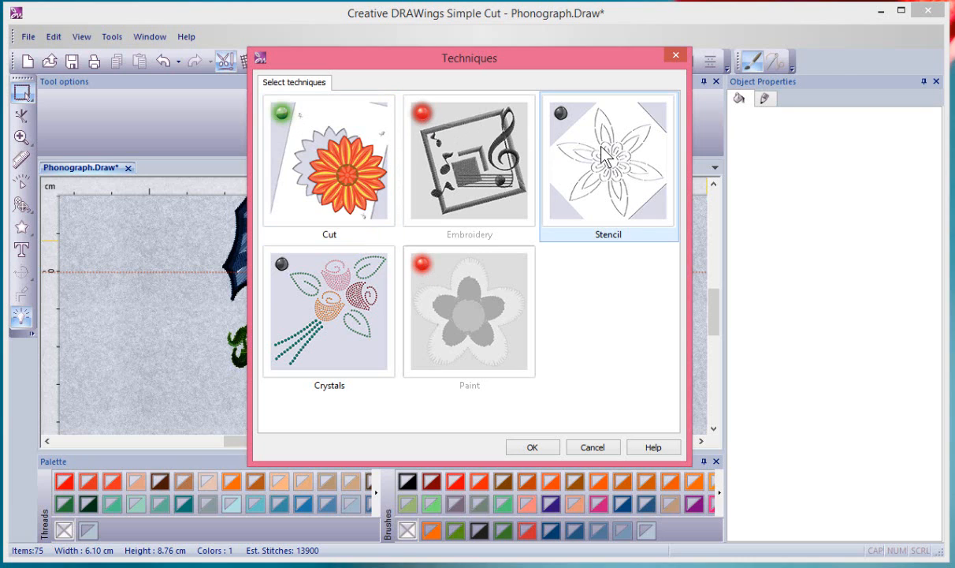
click(574, 172)
click(330, 312)
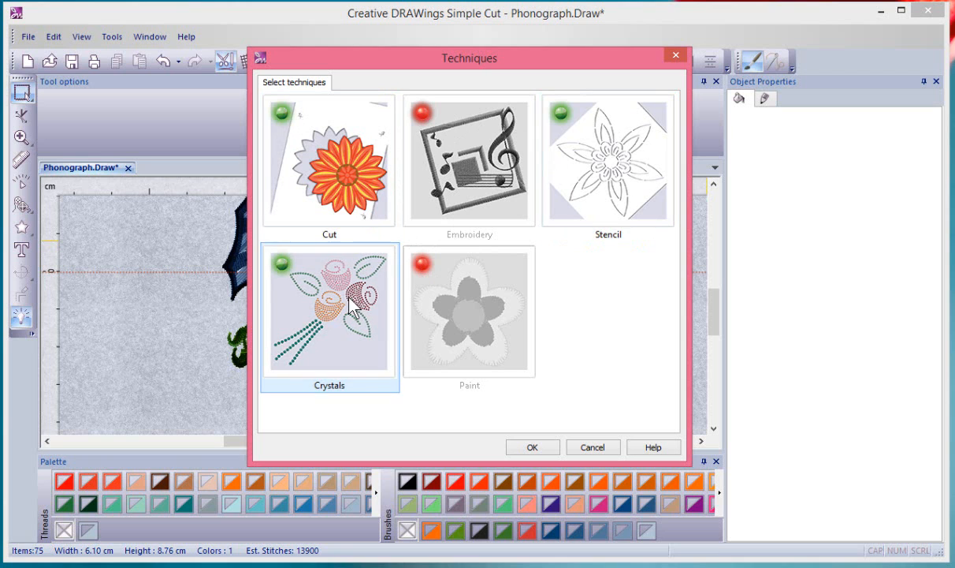
click(533, 447)
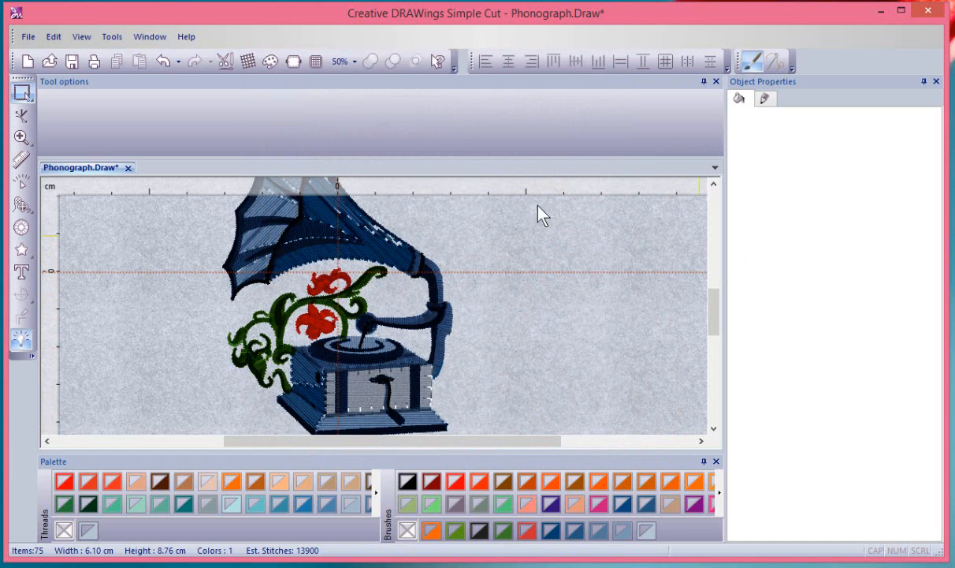
Select the phonograph horn to show its fill types, including Crystal fill and Paint net fill
click(394, 260)
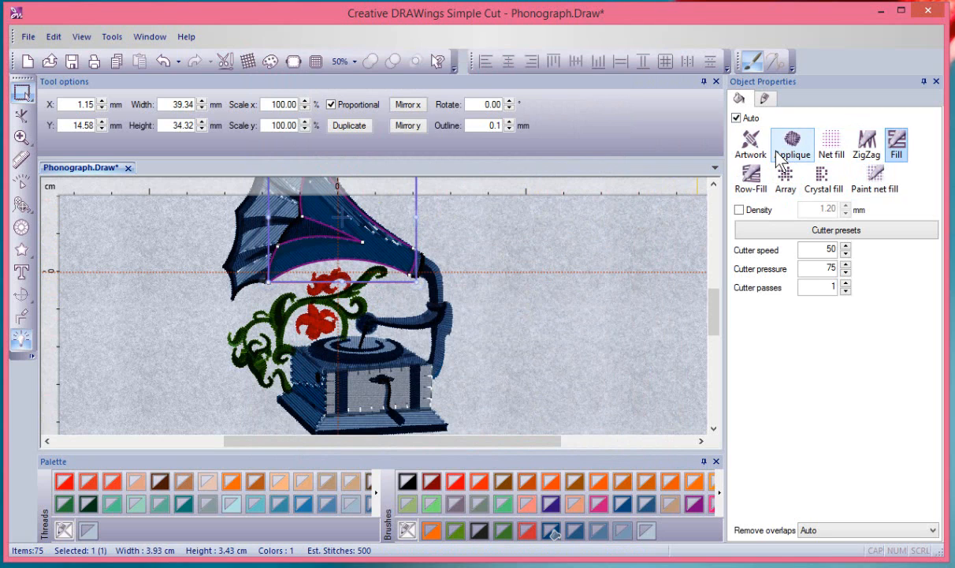
Disable Stencil and Crystals, keep Cut on, and confirm so Crystal fill disappears from the horn
click(226, 63)
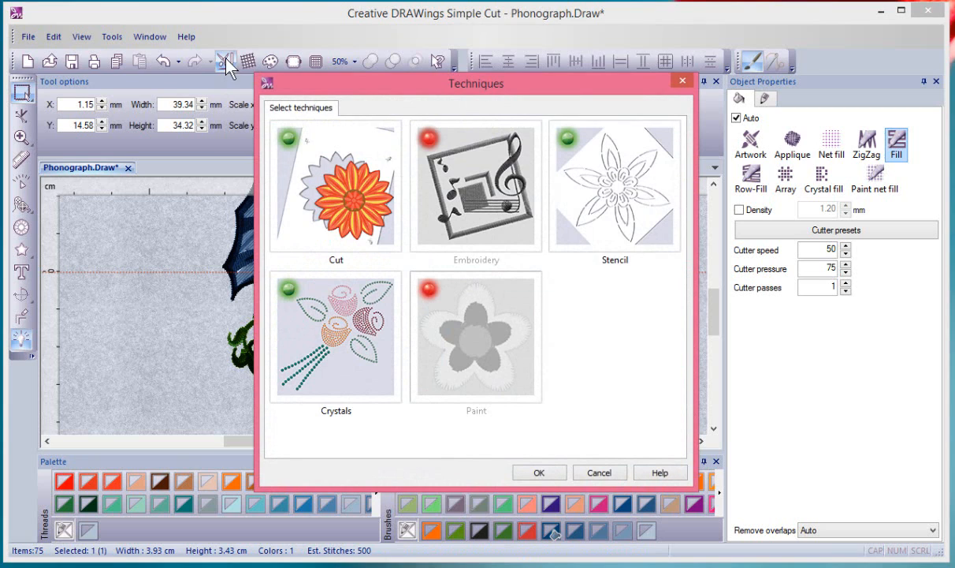
click(568, 139)
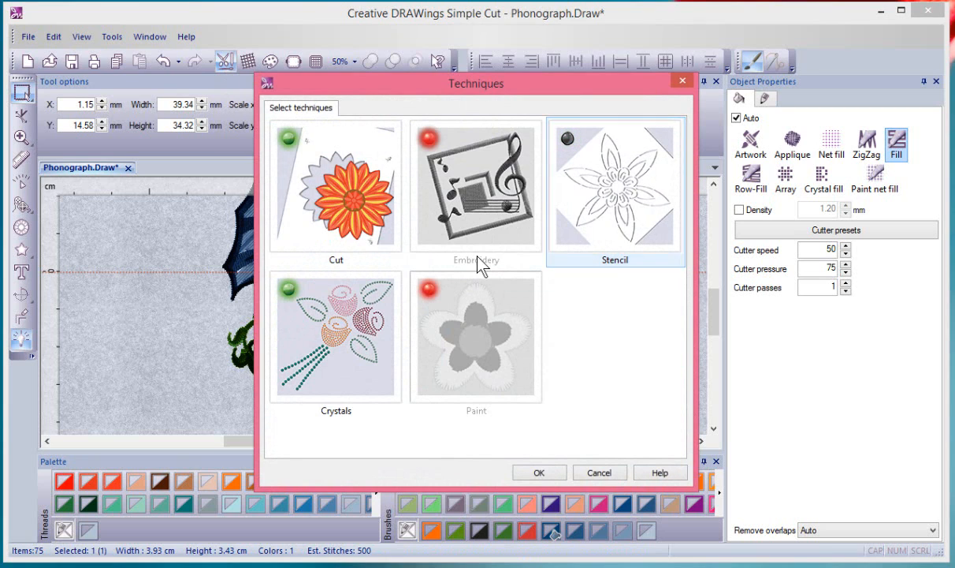
click(289, 290)
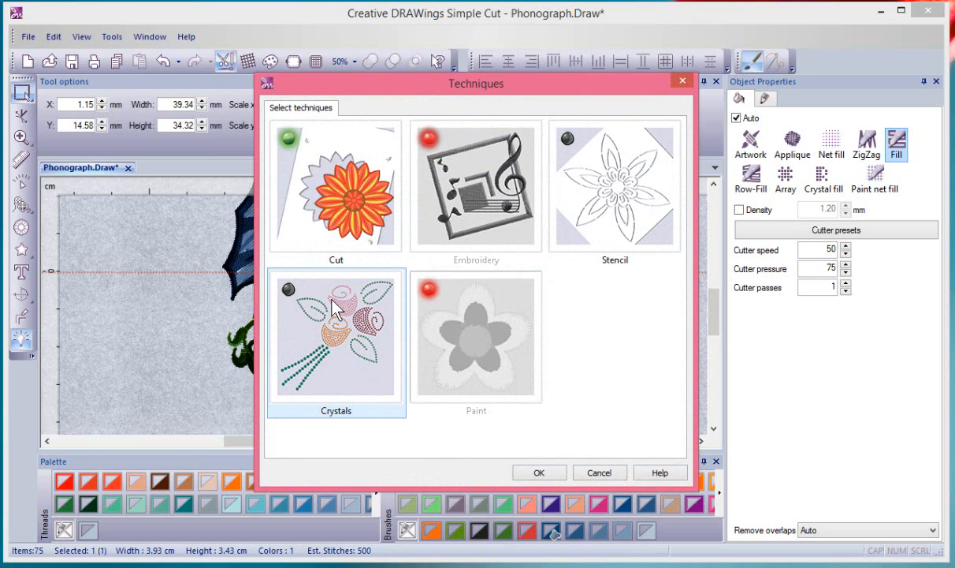
click(347, 157)
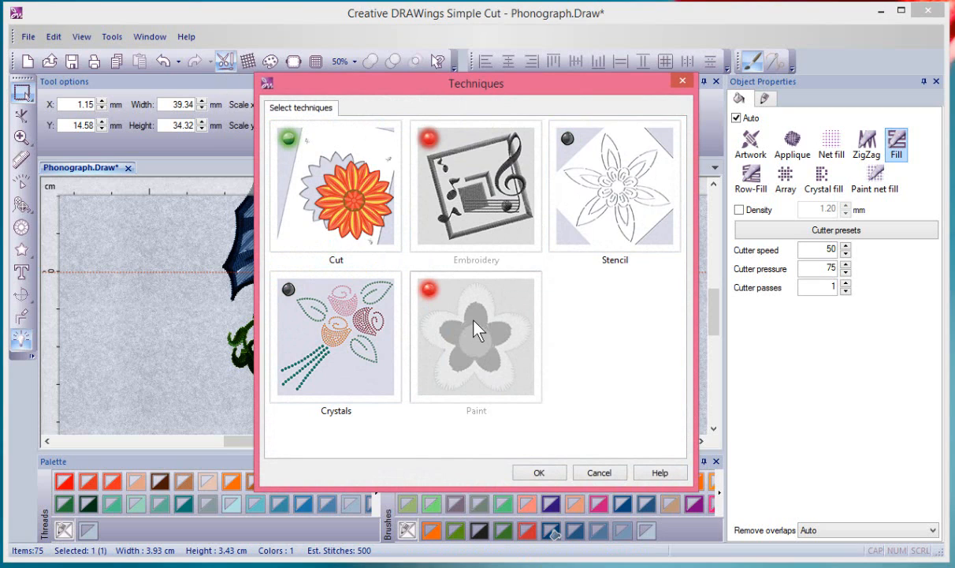
click(540, 473)
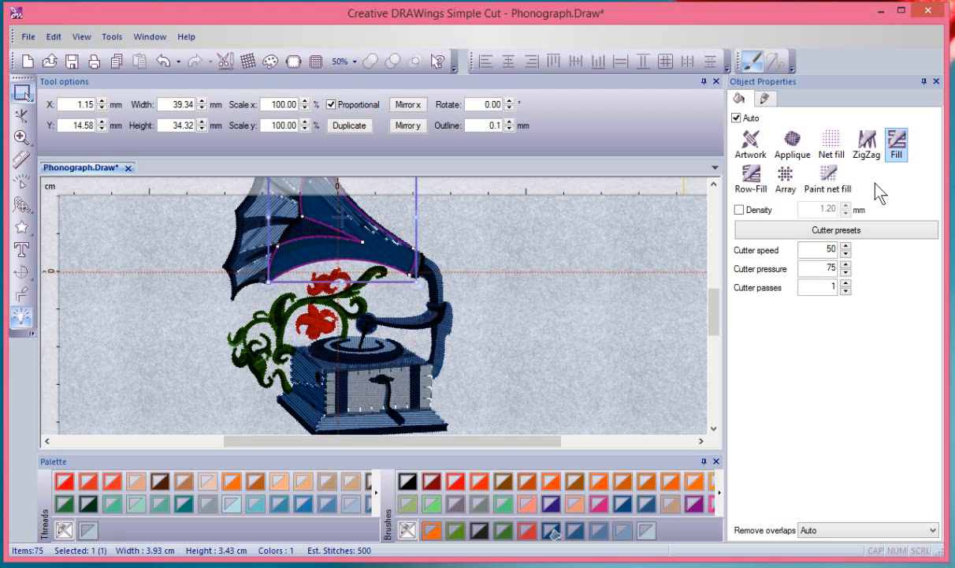
Switch the Crystals technique back on in the Techniques dialog
click(224, 62)
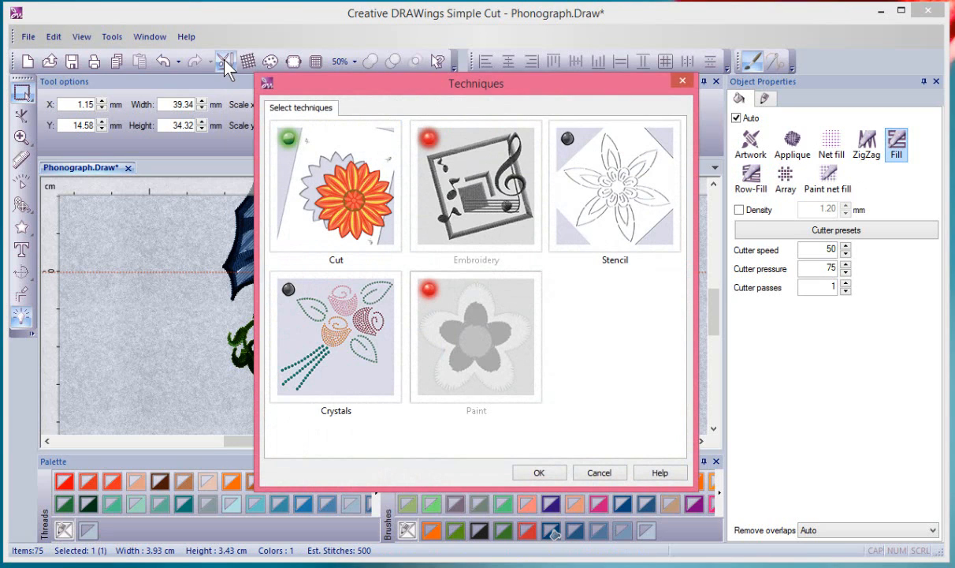
click(327, 316)
Confirm the techniques, then give the front panel of the phonograph base a Paint net fill
click(538, 473)
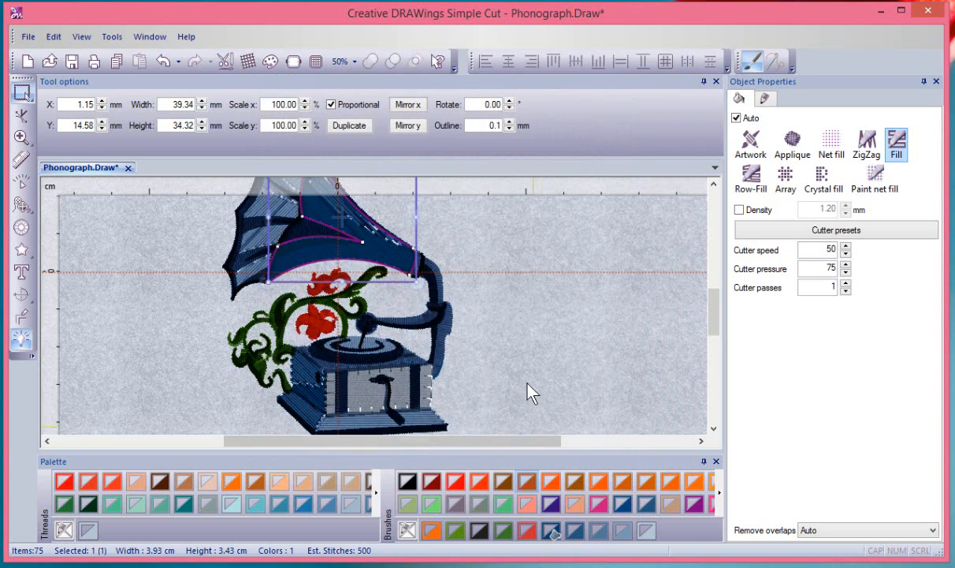
click(557, 319)
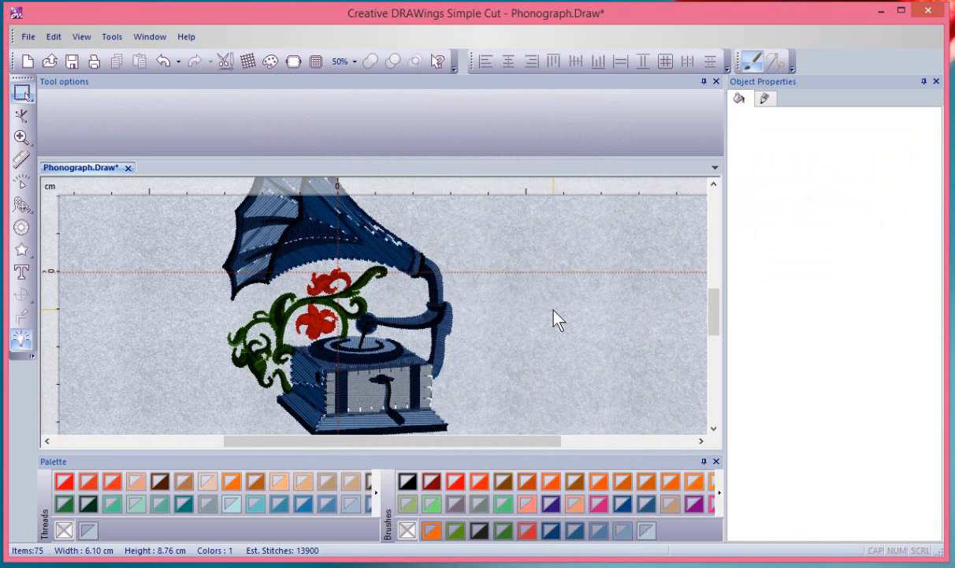
click(364, 400)
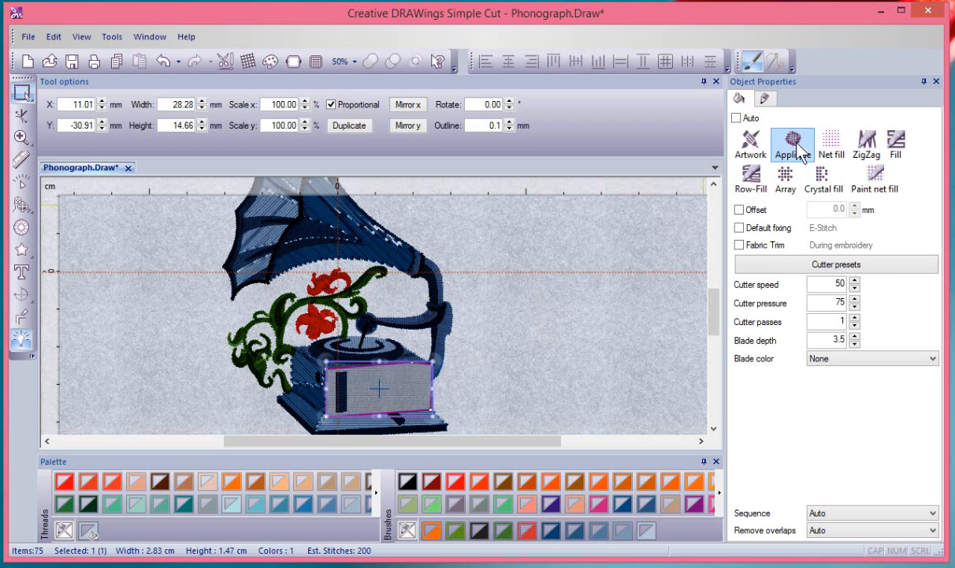
click(877, 185)
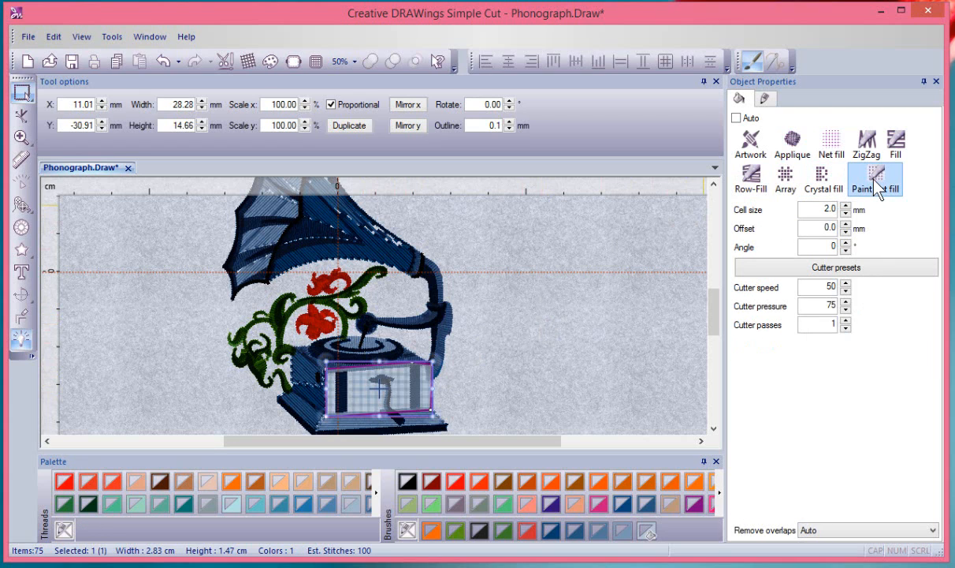
click(613, 240)
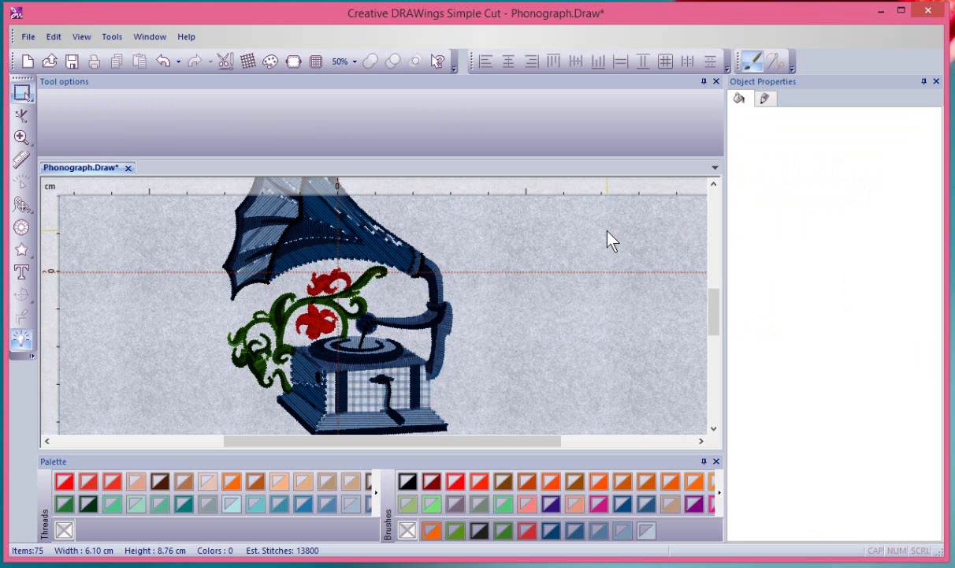
Disable Embroidery and Crystals so Cut is the only enabled technique, and confirm
click(225, 61)
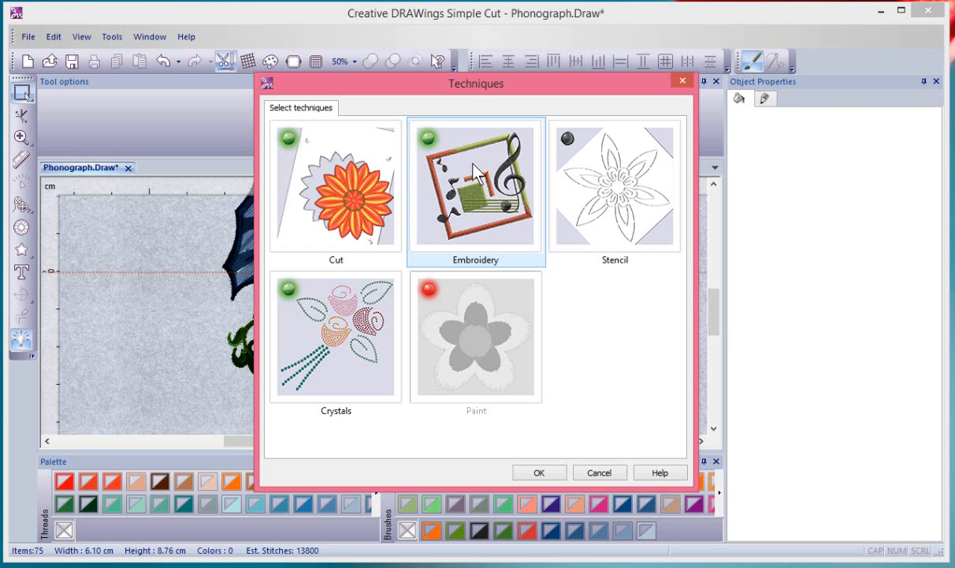
click(473, 168)
click(323, 371)
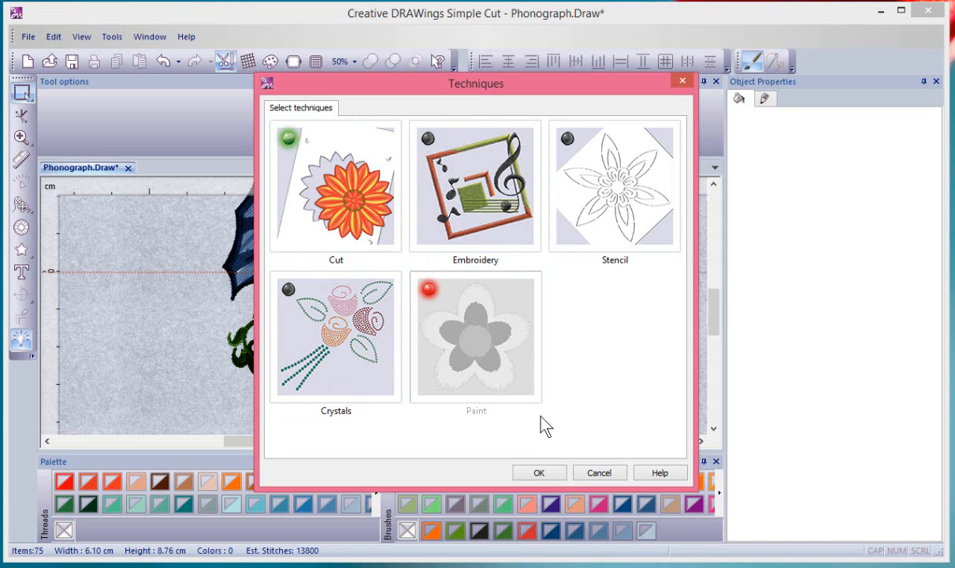
click(539, 472)
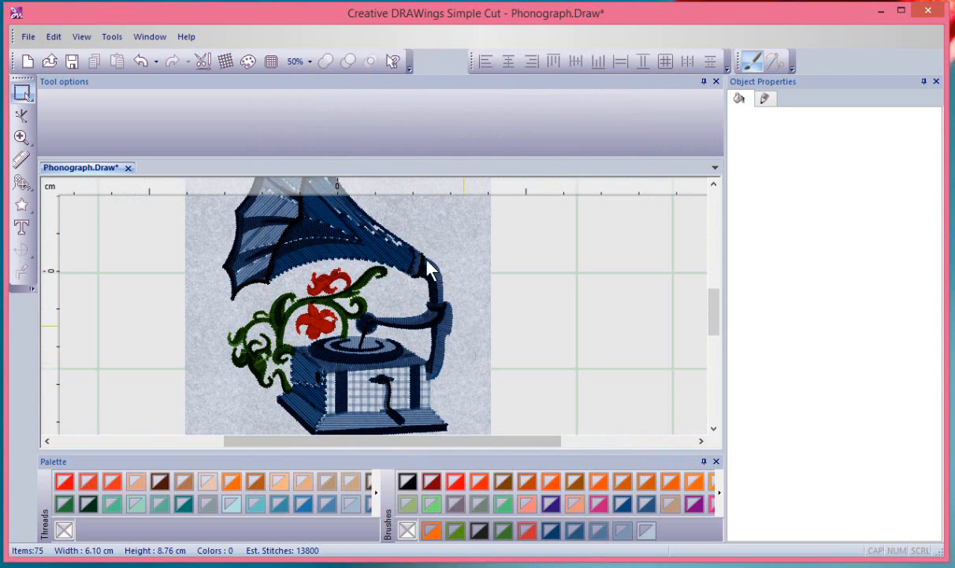
Select the horn to show its fills: Artwork, ZigZag, Fill, Row-Fill, Array, Paint net fill
click(383, 251)
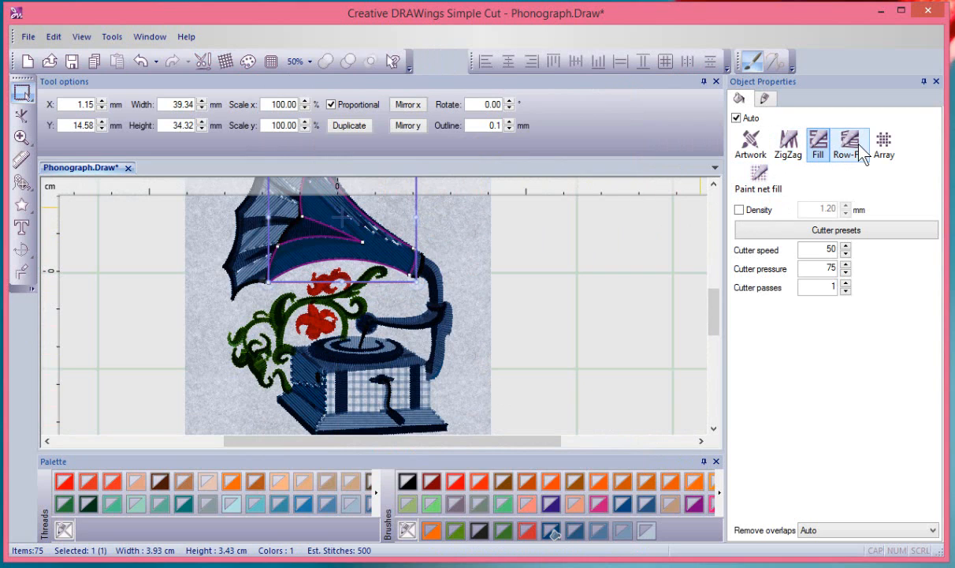
Enable Embroidery alongside Cut and confirm, adding Applique and Net fill to the horn
click(203, 61)
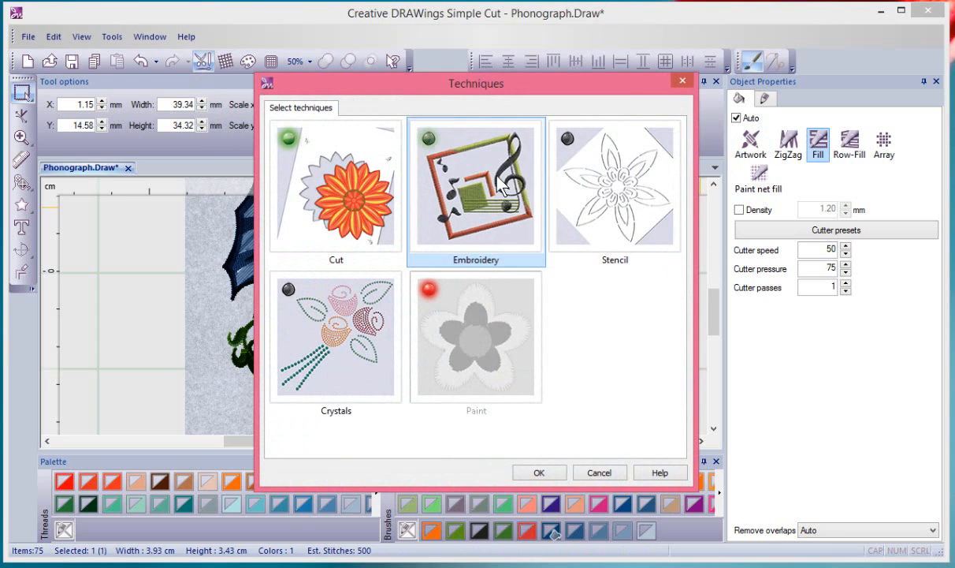
click(475, 189)
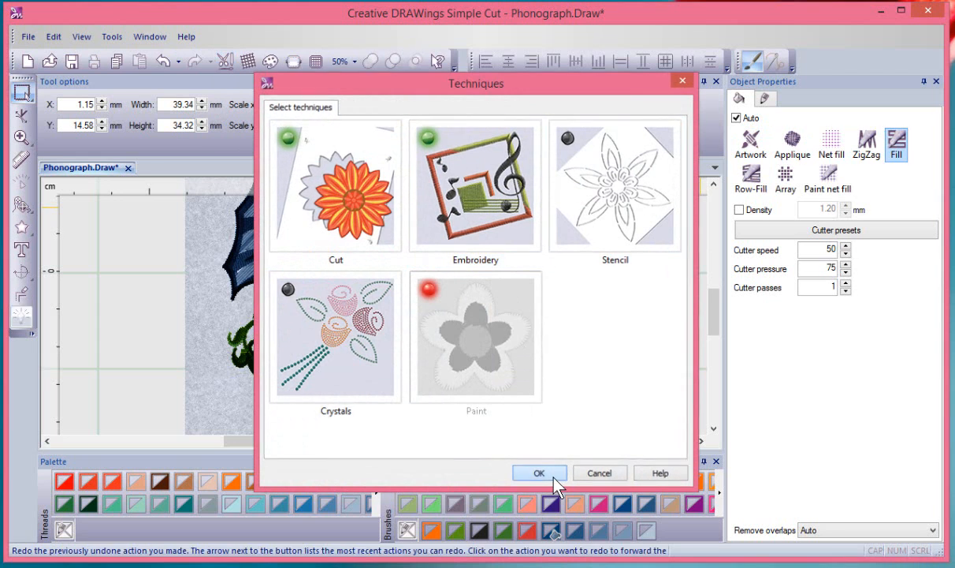
click(539, 472)
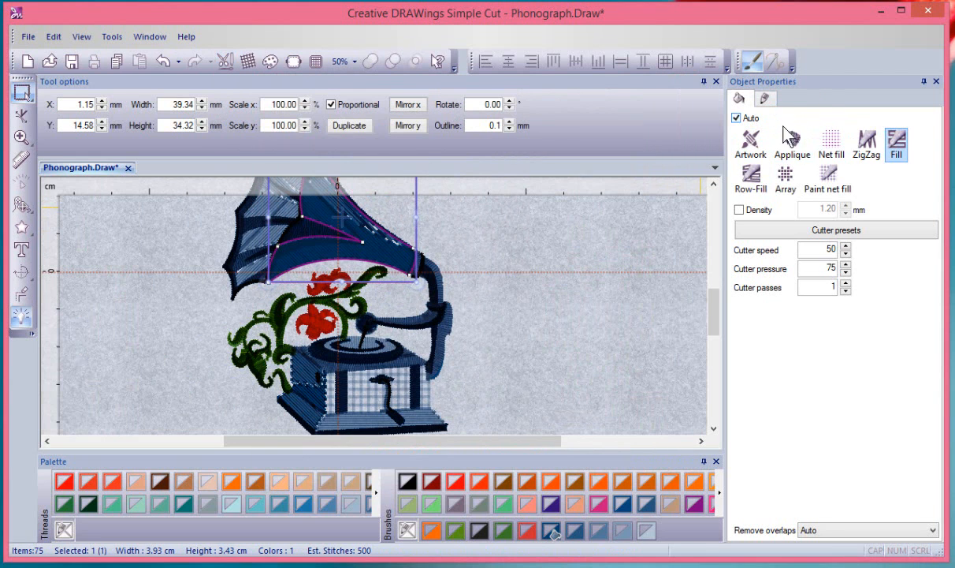